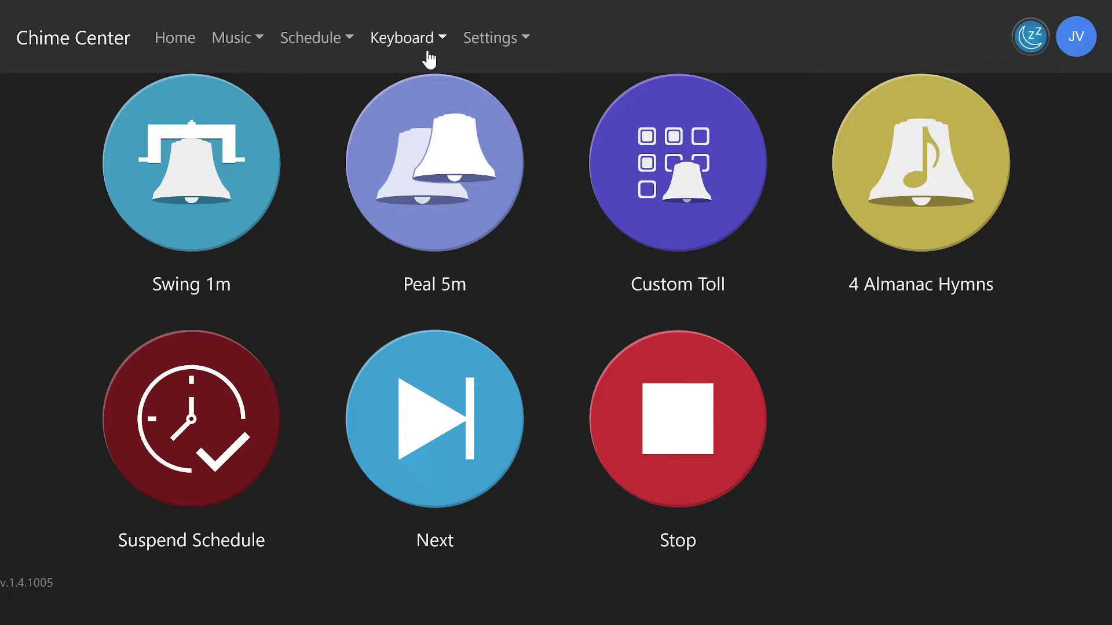
# - Go to Settings > Users to show the Manage Users page
pyautogui.click(475, 50)
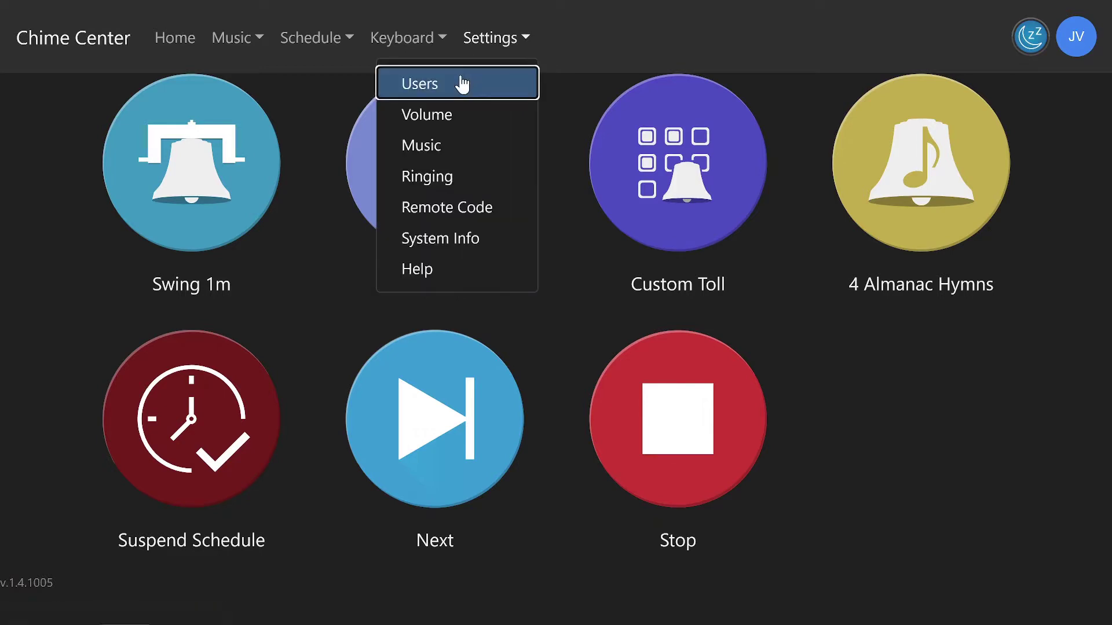
pyautogui.click(461, 82)
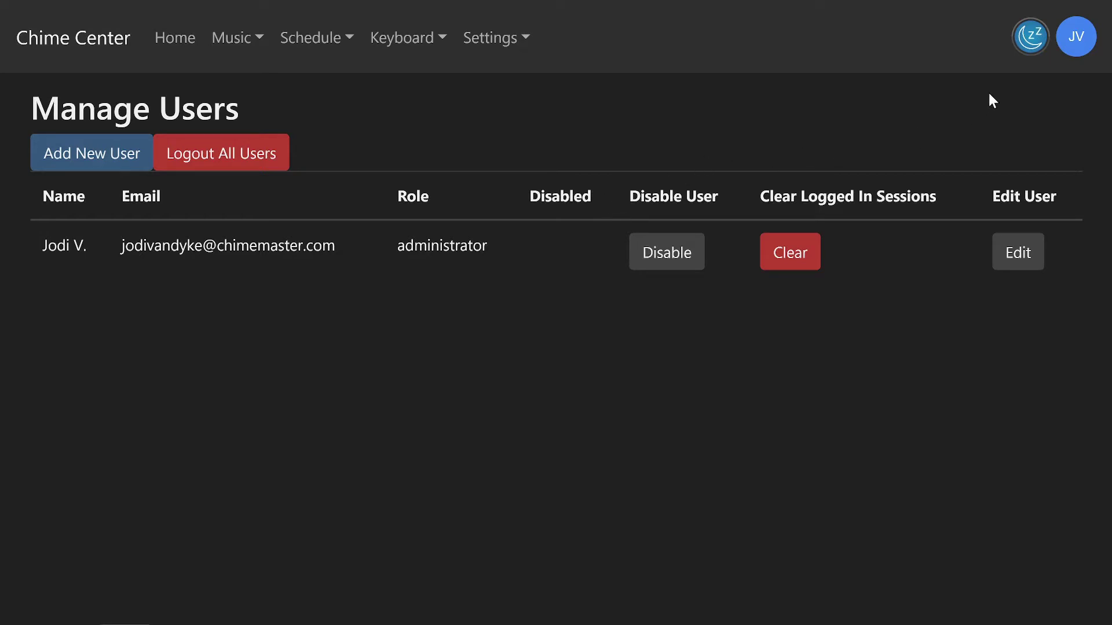
pyautogui.click(1077, 36)
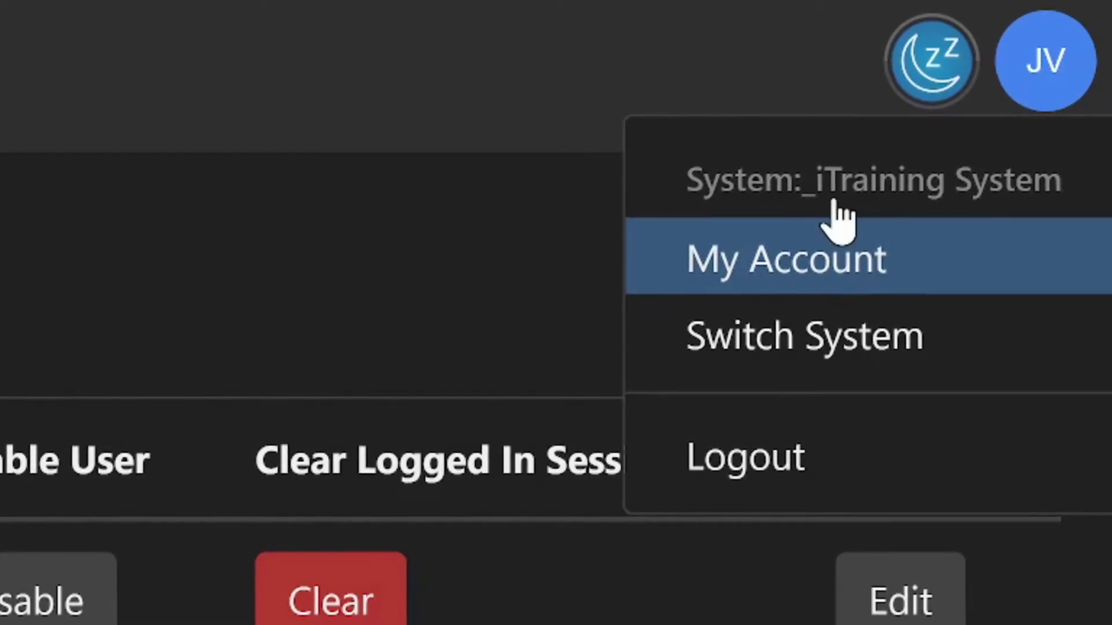
pyautogui.click(672, 61)
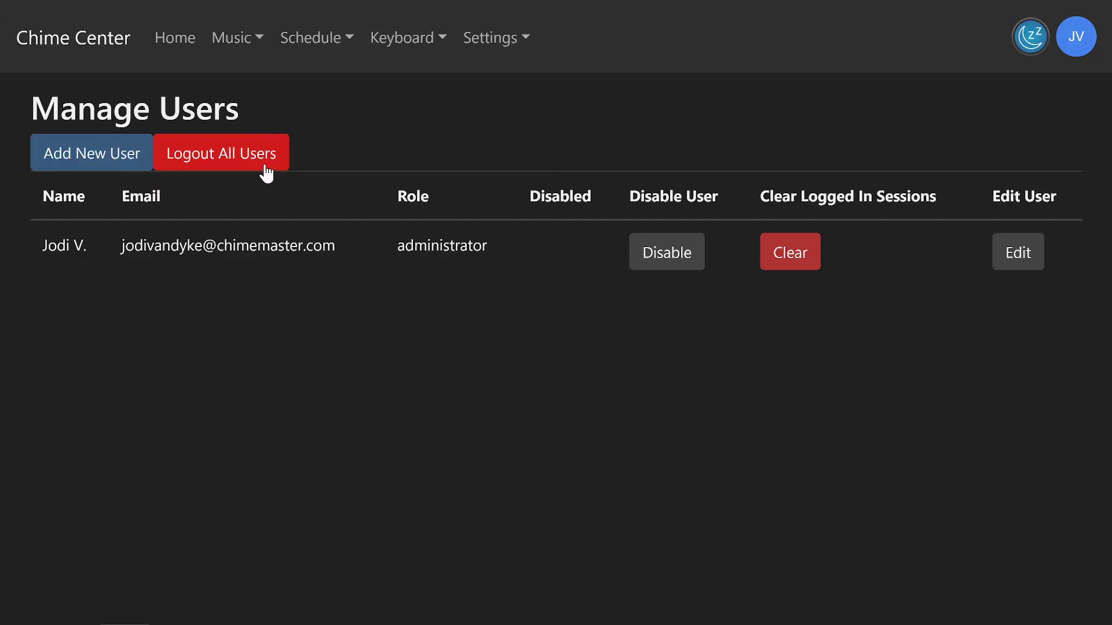
# - Start a new user and enter the user's e-mail address in both Email and Confirm fields
pyautogui.click(114, 157)
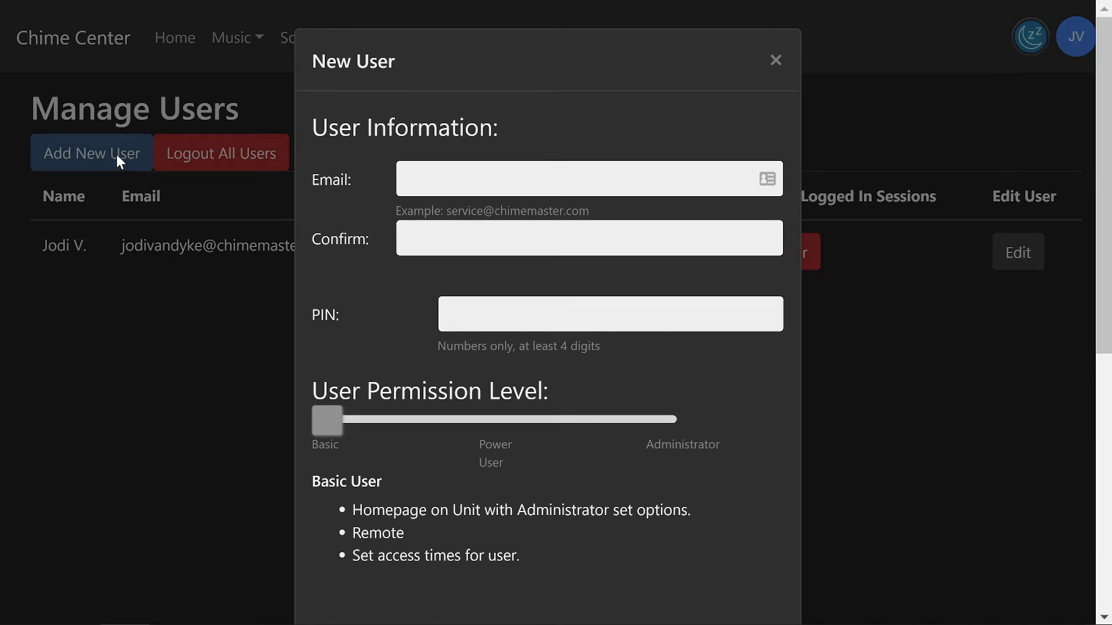
pyautogui.click(427, 182)
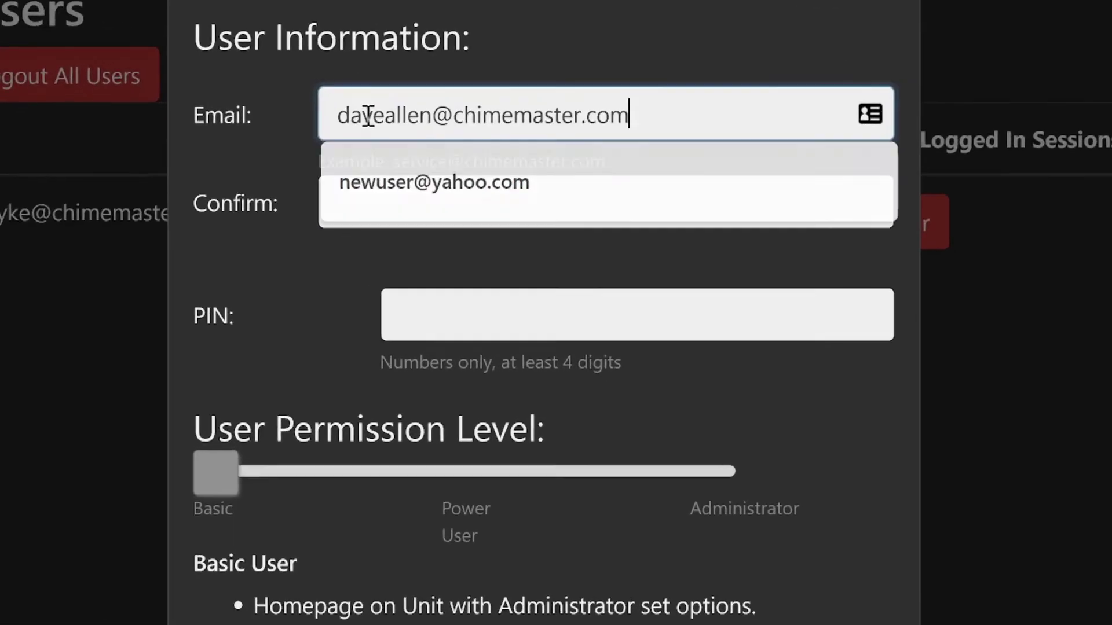
pyautogui.click(326, 177)
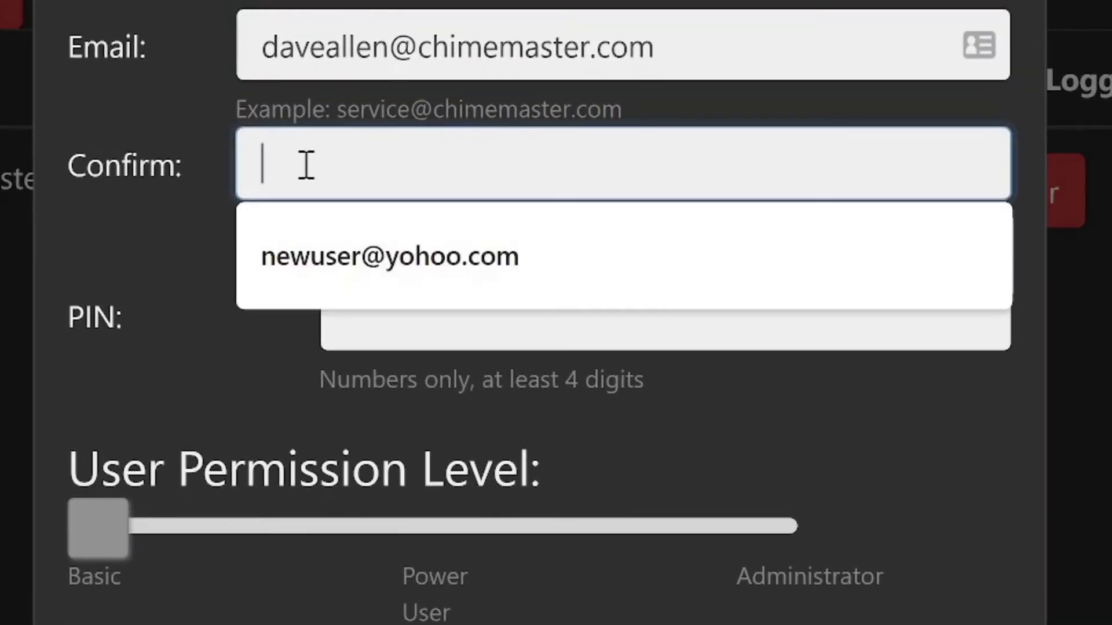
# - Enter a numeric PIN for the new user
pyautogui.click(430, 375)
pyautogui.write('11111')
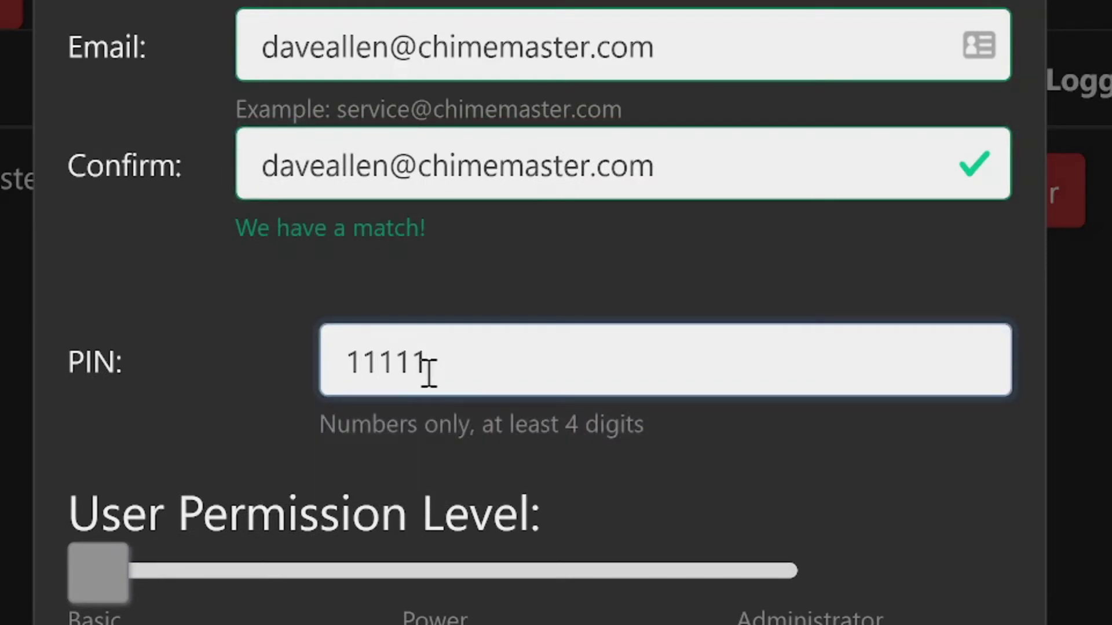
pyautogui.scroll(-3, 426, 368)
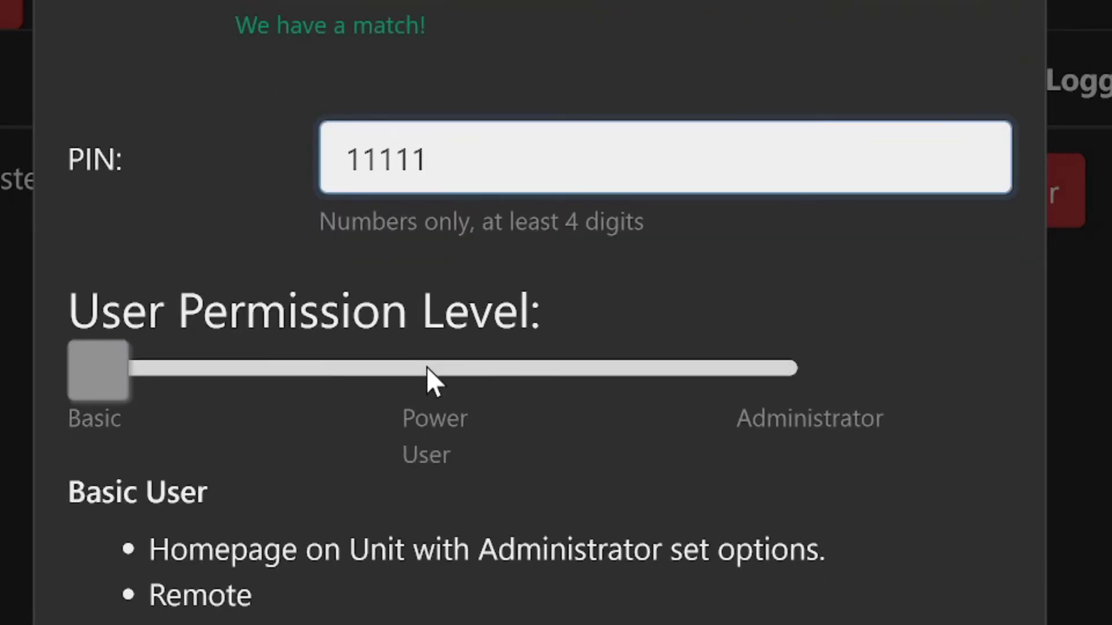
pyautogui.scroll(-3, 426, 368)
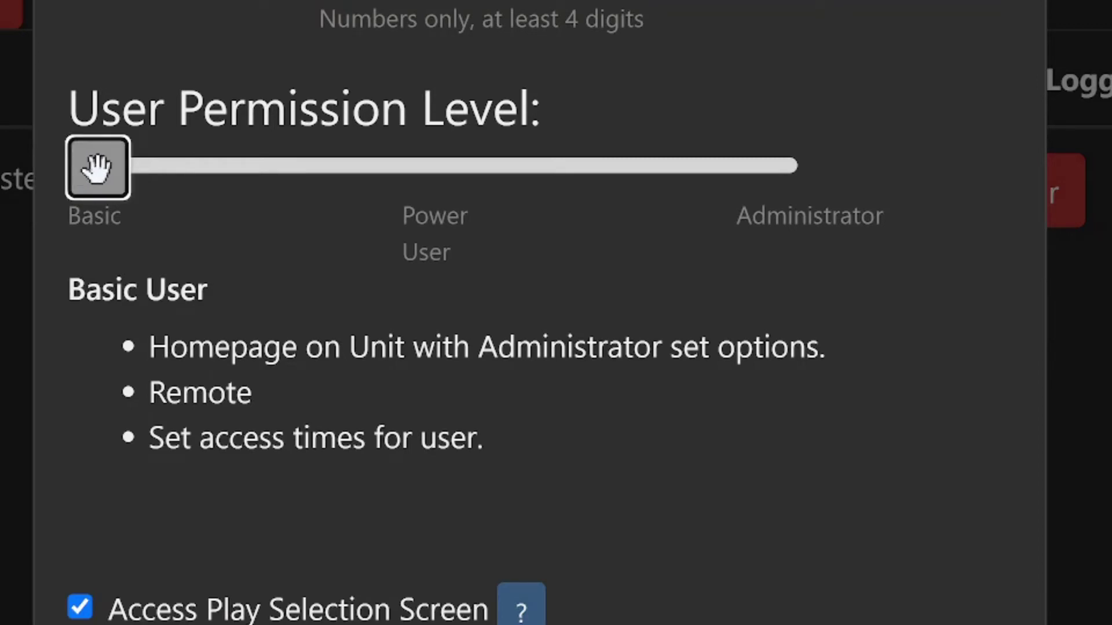
# - Try the permission slider's levels, leaving it on Basic
pyautogui.click(284, 197)
pyautogui.click(752, 176)
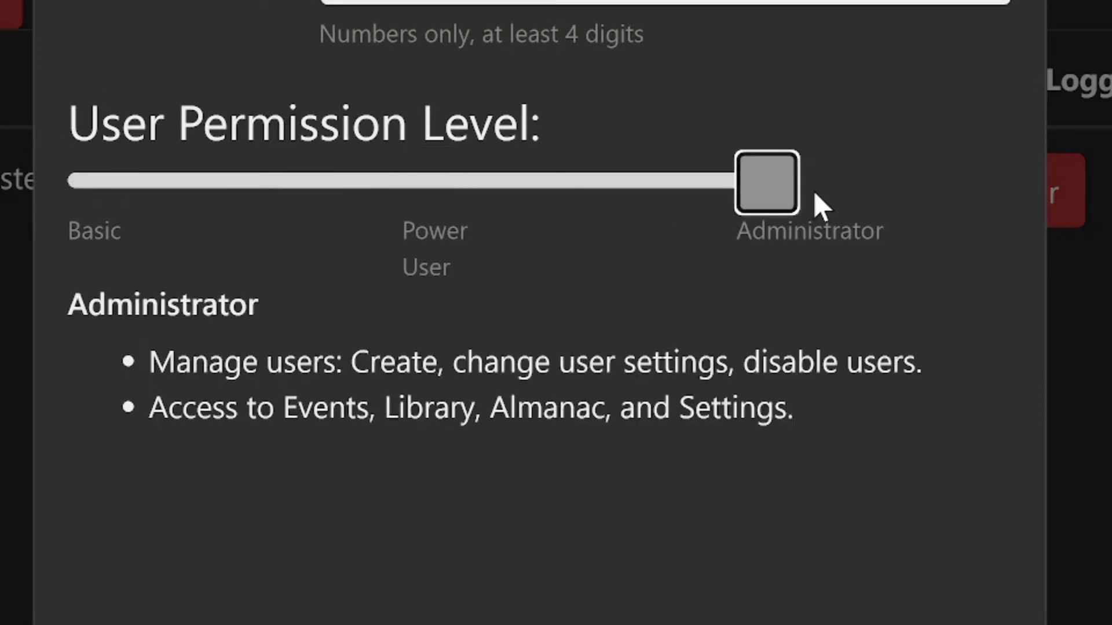
pyautogui.click(174, 167)
pyautogui.click(417, 157)
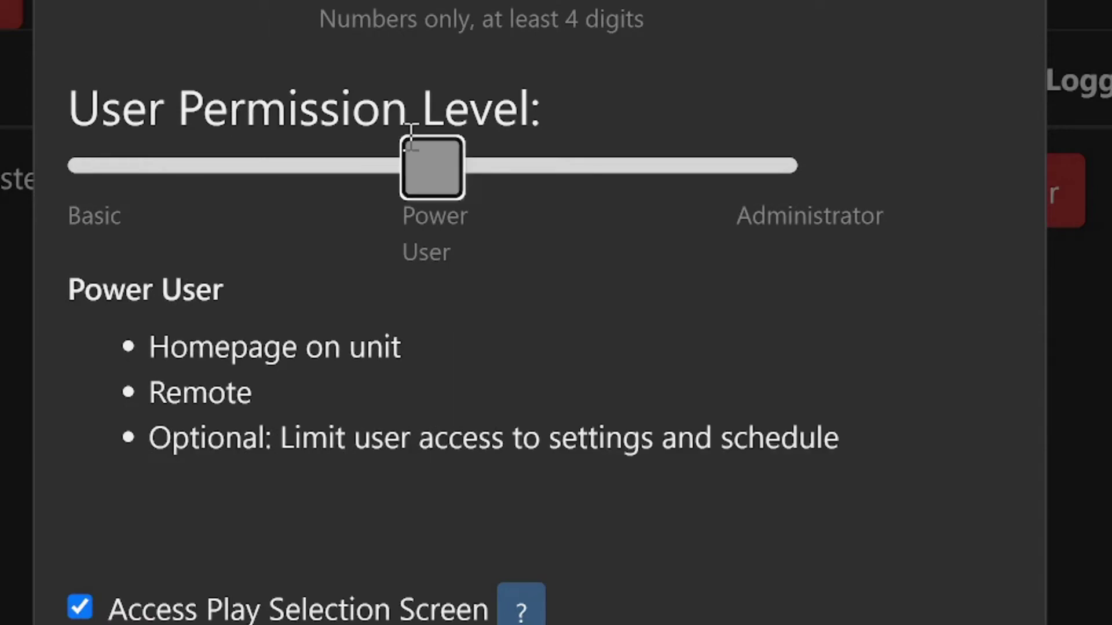
pyautogui.scroll(-5, 432, 368)
pyautogui.scroll(10, 436, 377)
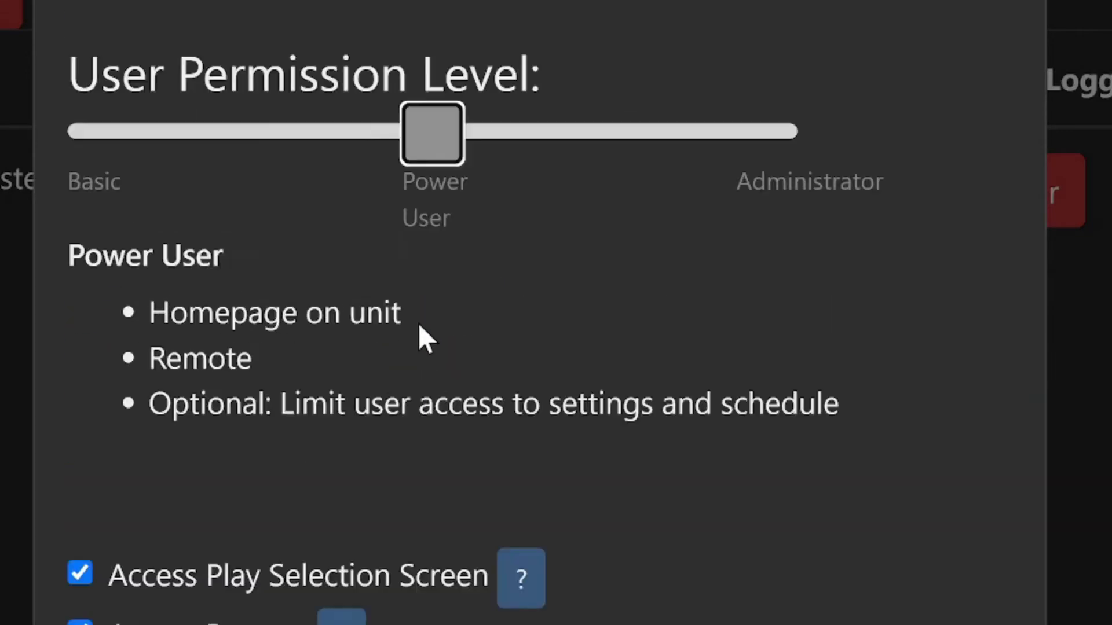
pyautogui.click(171, 163)
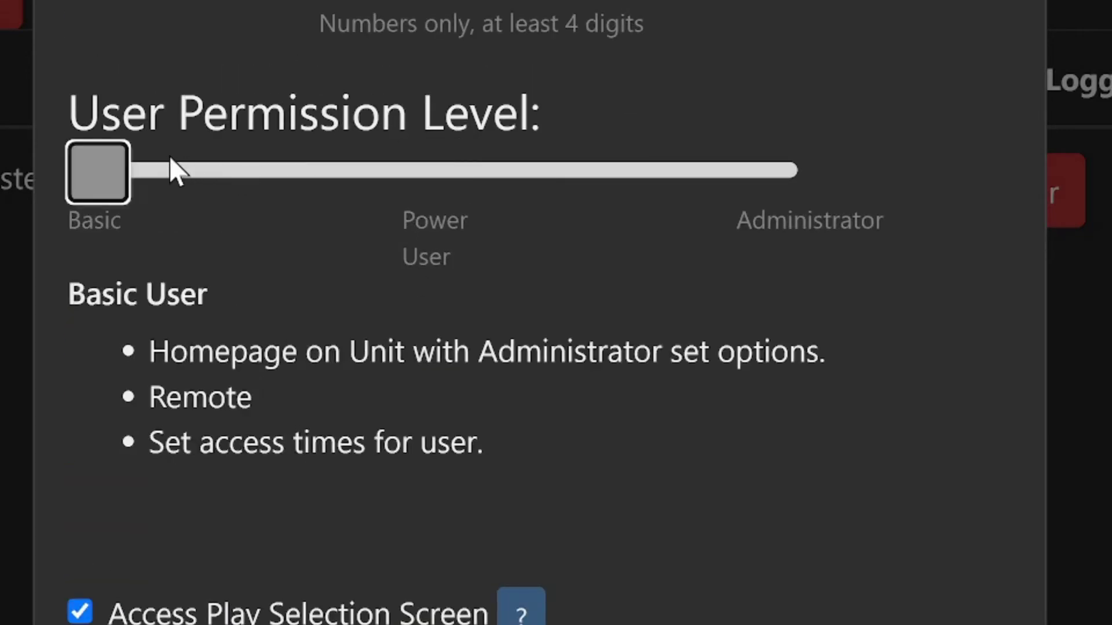
pyautogui.scroll(-5, 672, 394)
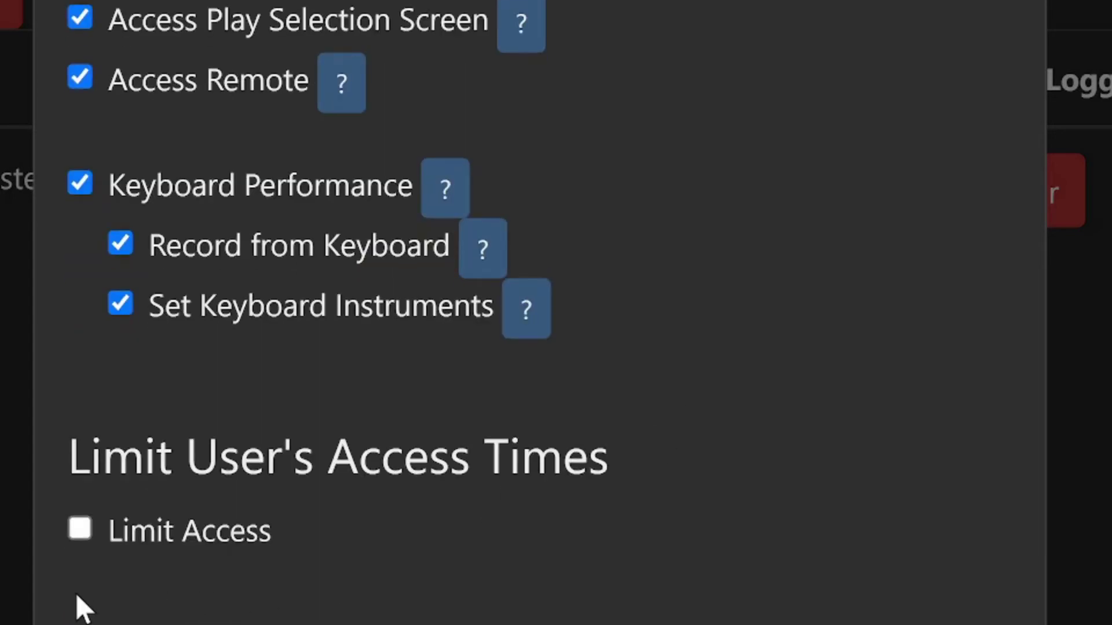
# - Turn on Limit Access and set the access start time to 4:00 PM
pyautogui.click(82, 536)
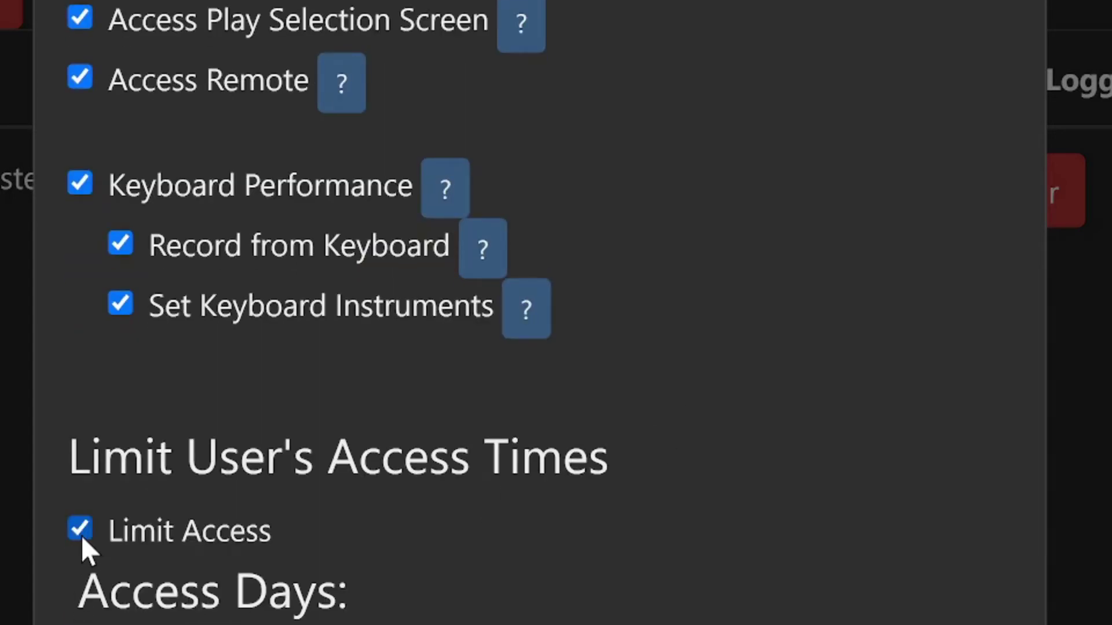
pyautogui.scroll(-7, 81, 535)
pyautogui.click(331, 514)
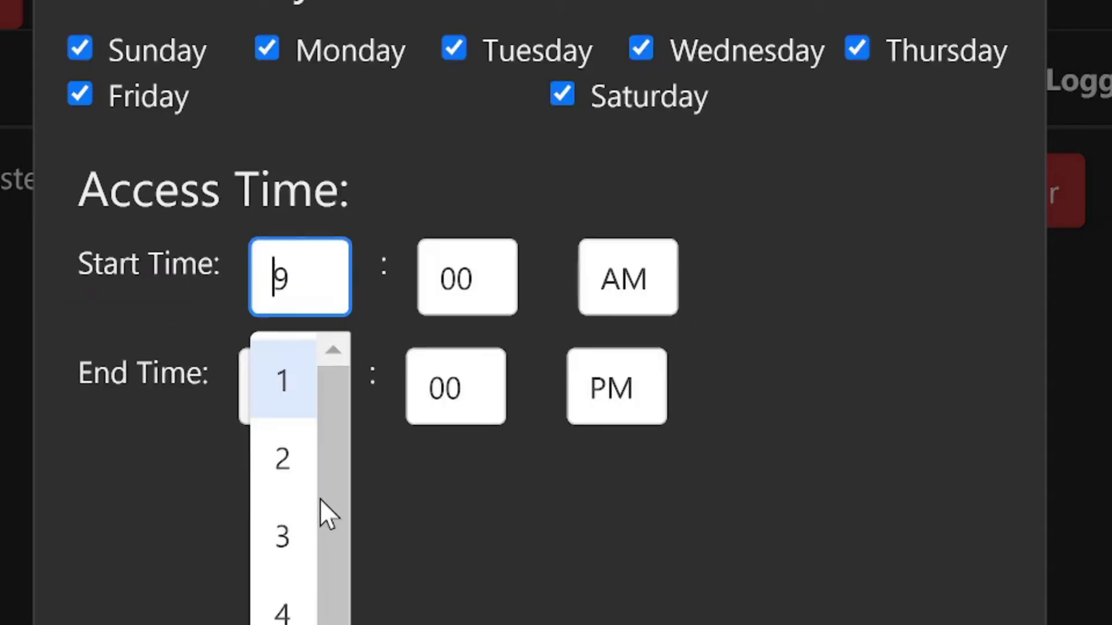
pyautogui.press('Return')
pyautogui.scroll(2, 522, 347)
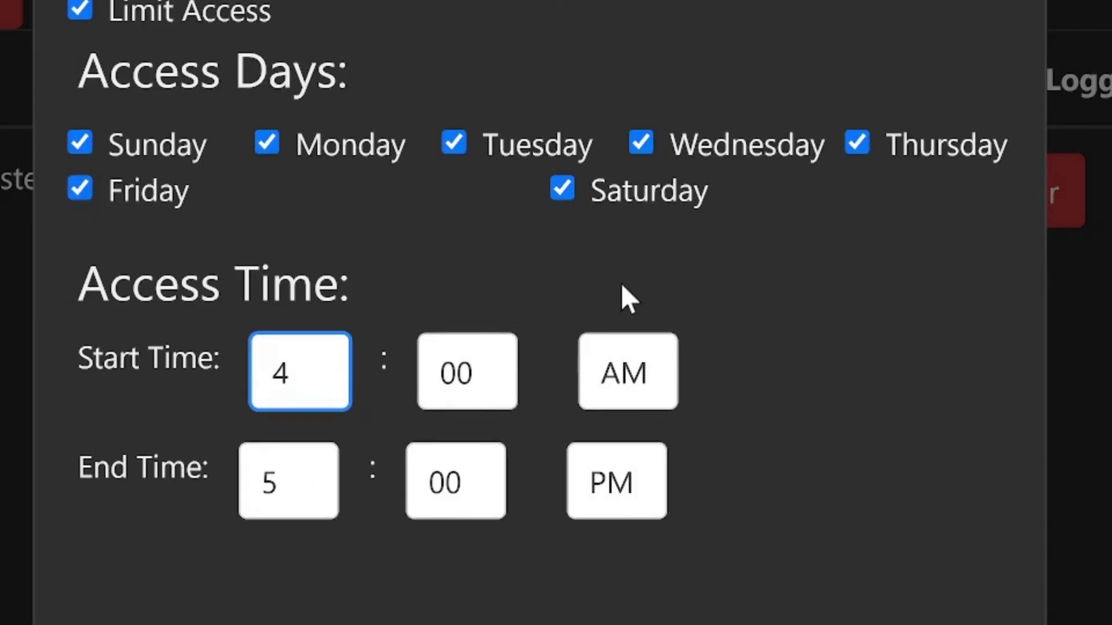
pyautogui.click(625, 379)
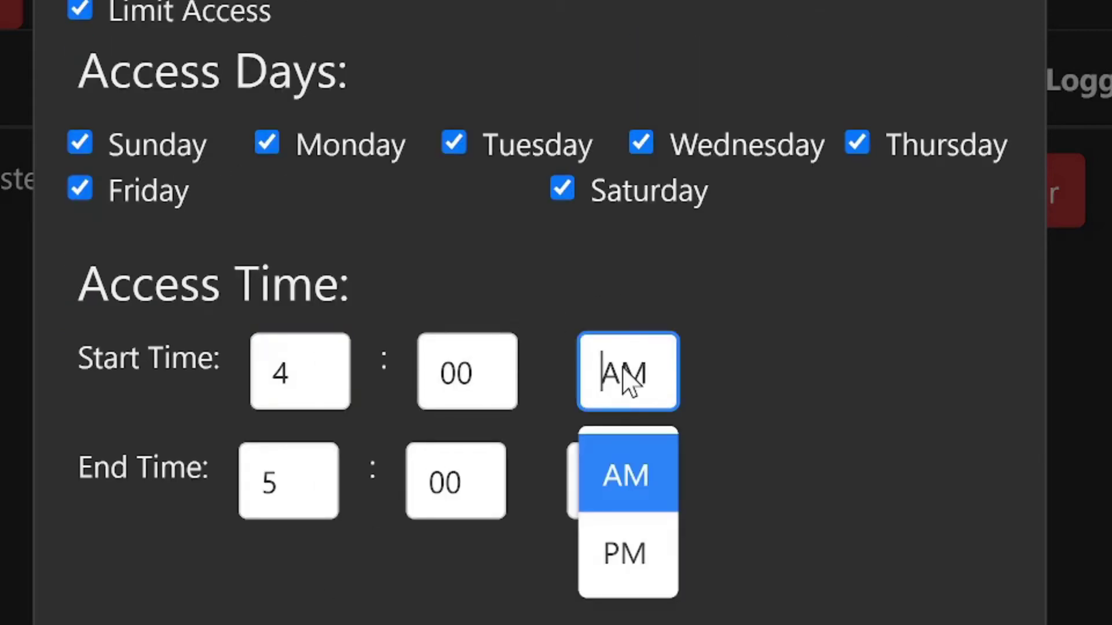
pyautogui.click(624, 553)
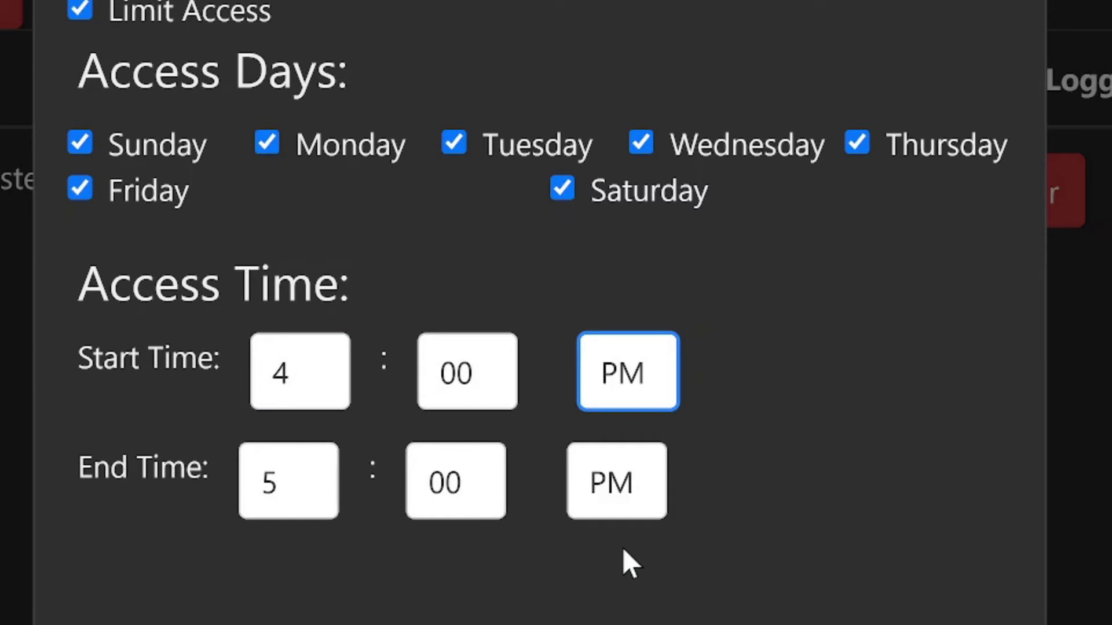
# - Return the permission slider to Basic and keep access limited to all days, 4:00–5:00 PM
pyautogui.scroll(10, 683, 543)
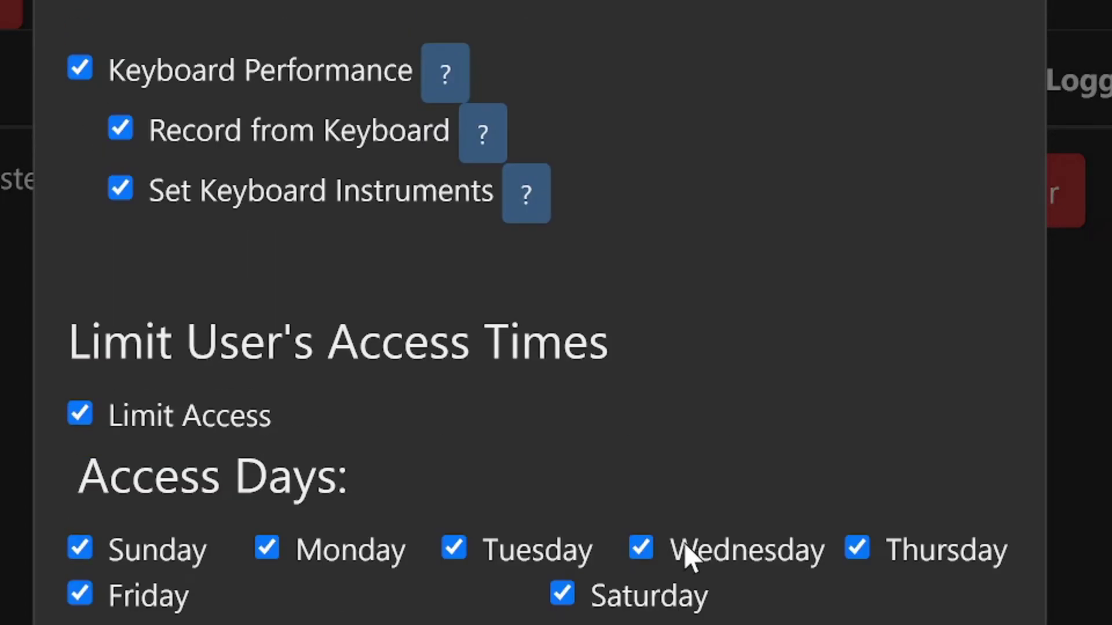
pyautogui.scroll(-1, 683, 543)
pyautogui.scroll(5, 685, 550)
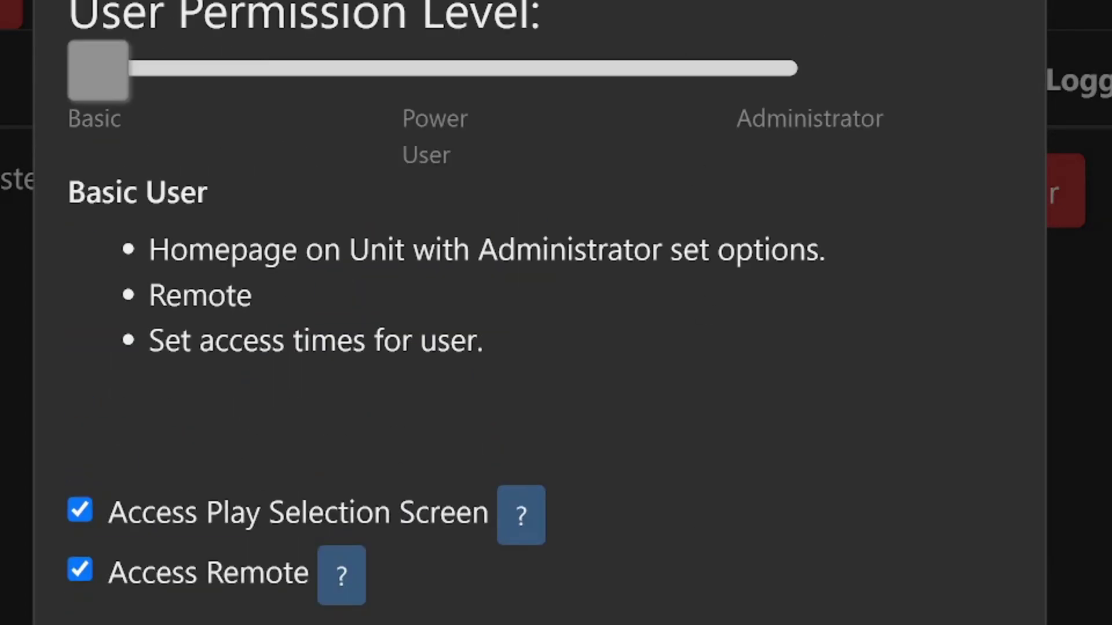
pyautogui.moveTo(81, 79); pyautogui.dragTo(759, 139)
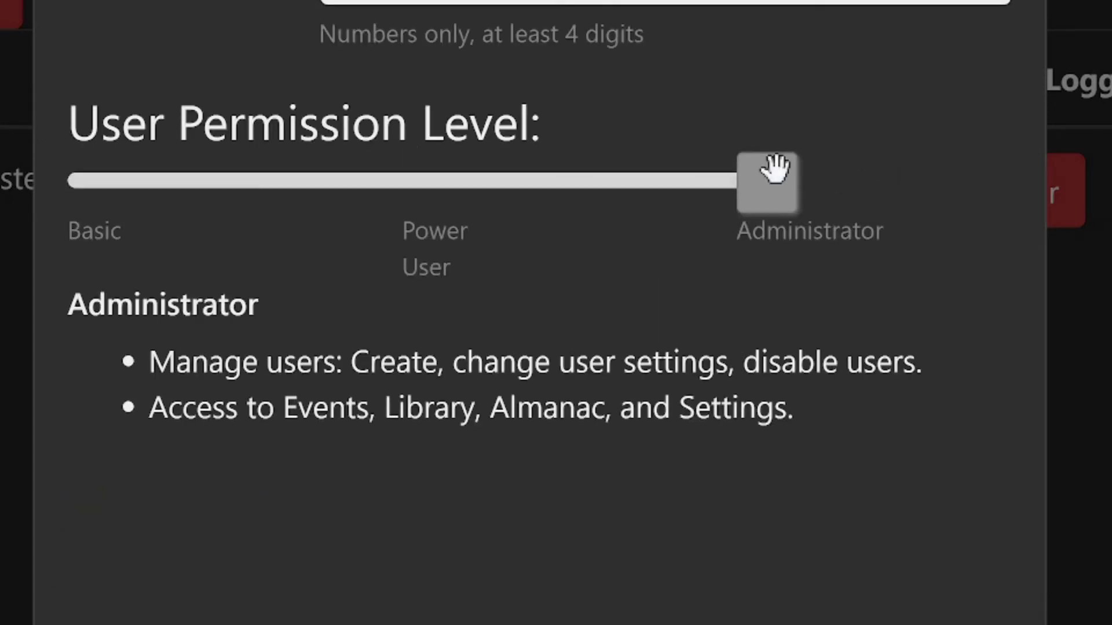
pyautogui.moveTo(775, 169); pyautogui.dragTo(160, 168)
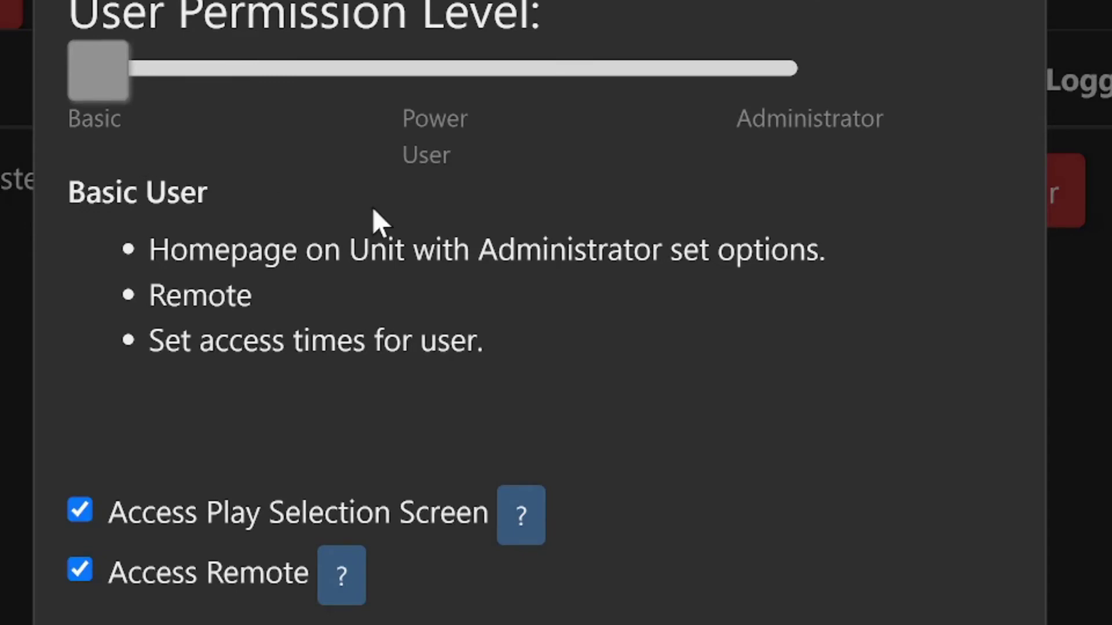
pyautogui.scroll(-5, 793, 458)
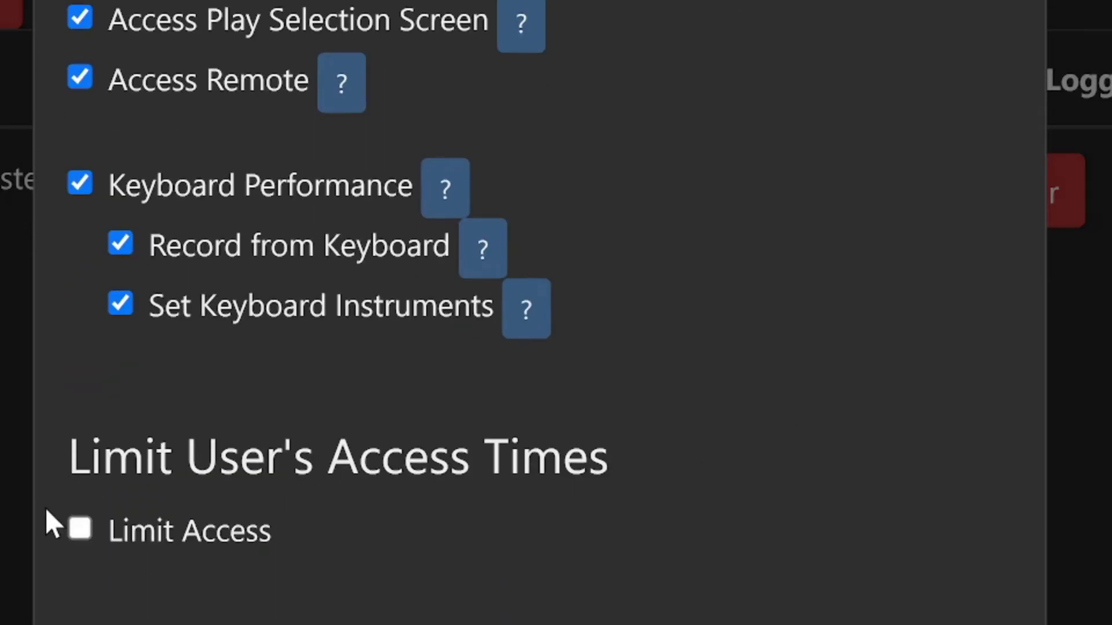
pyautogui.click(82, 527)
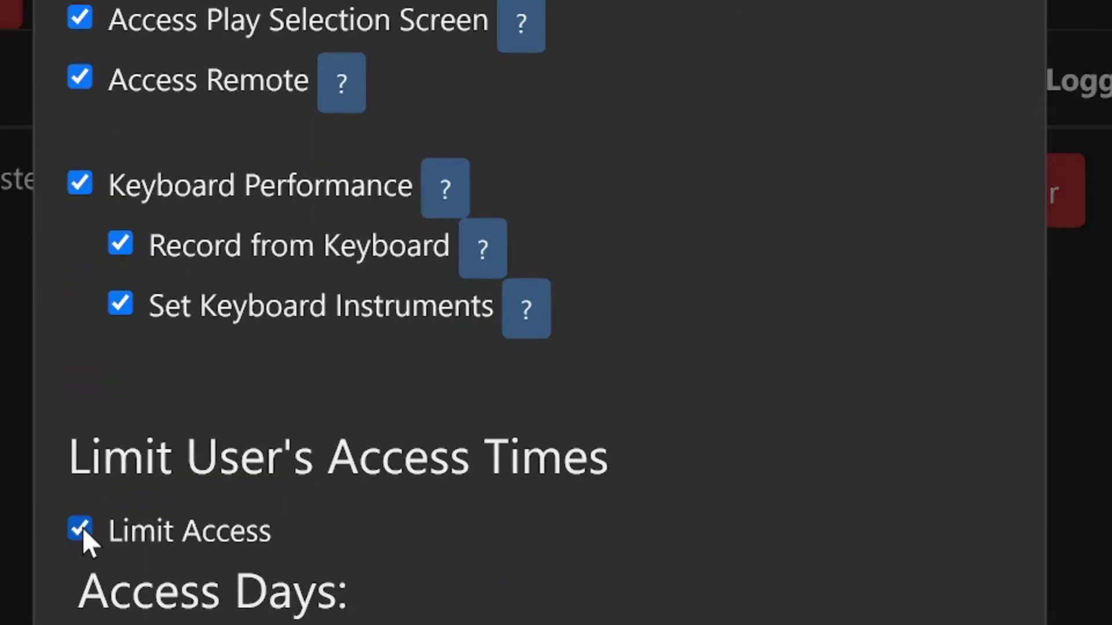
pyautogui.scroll(-4, 579, 591)
pyautogui.scroll(-2, 590, 591)
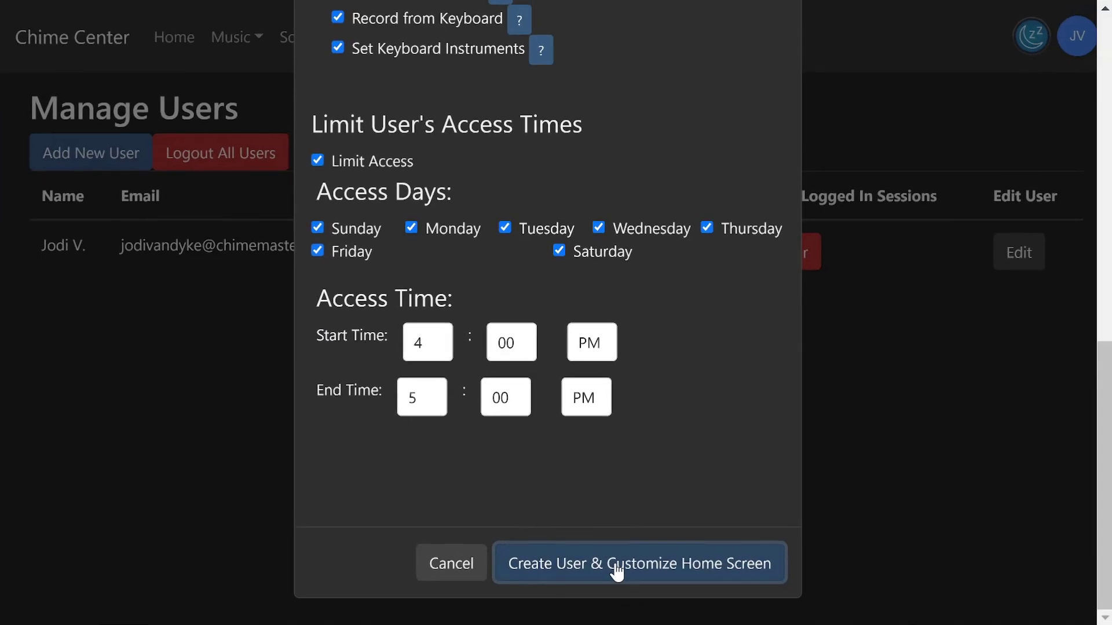
# - Create the user and confirm the Save PIN notice with Okay
pyautogui.click(617, 570)
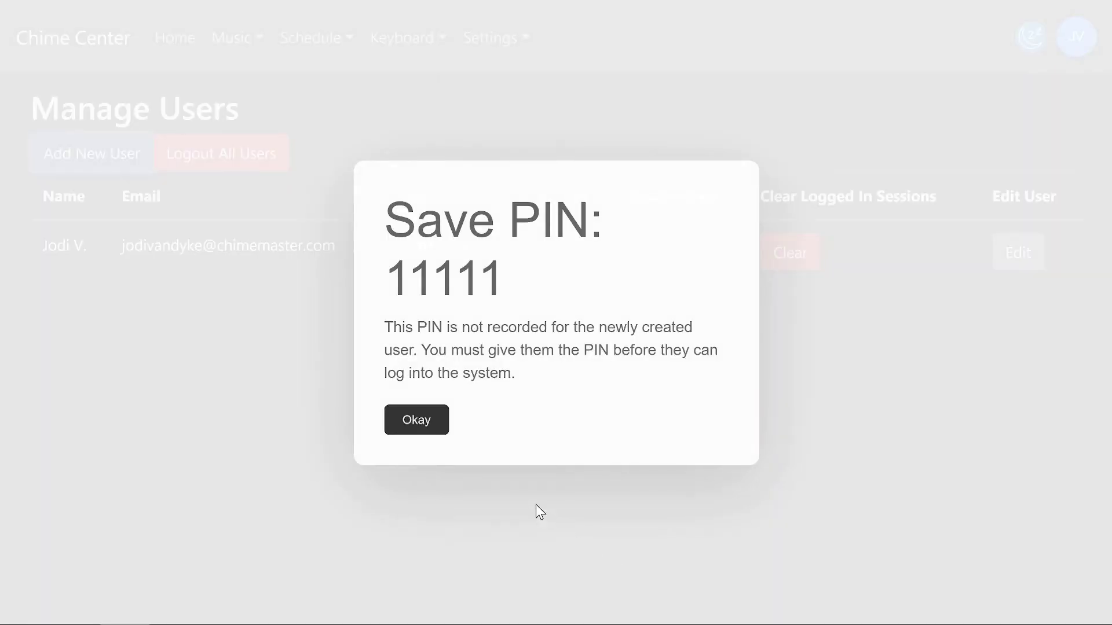
pyautogui.click(419, 420)
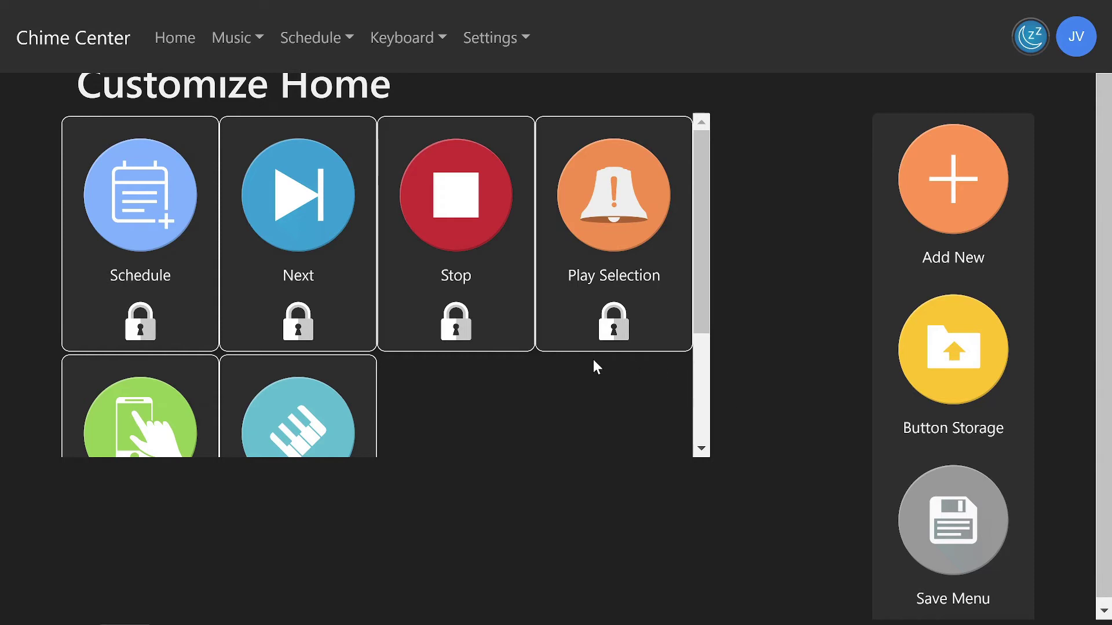
# - Save the new user's home tile menu with Save Menu
pyautogui.scroll(-3, 594, 360)
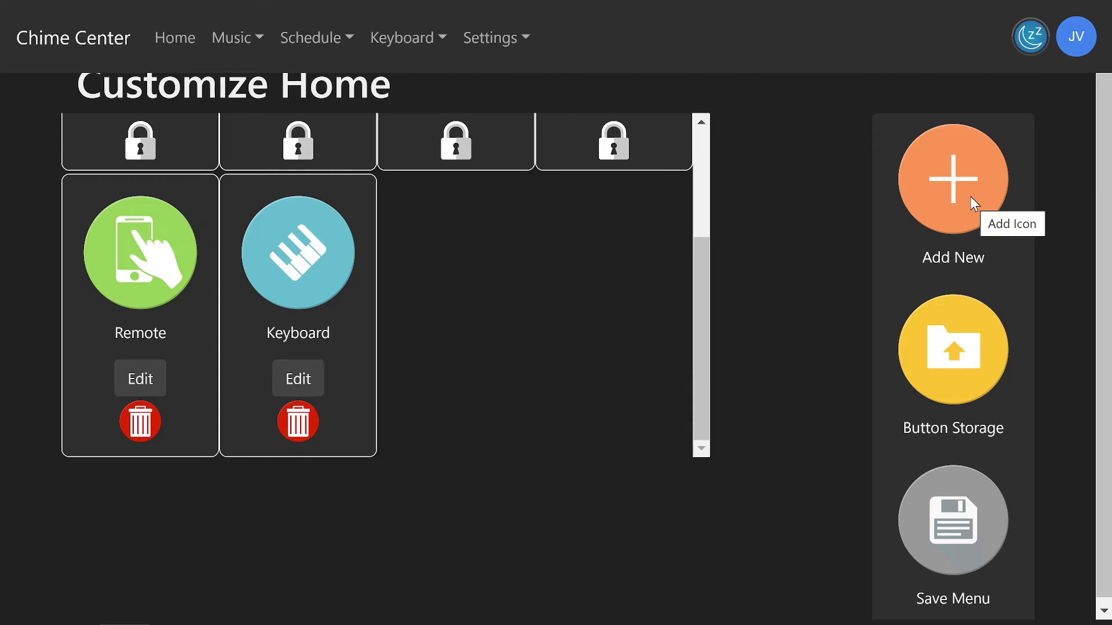
pyautogui.click(949, 551)
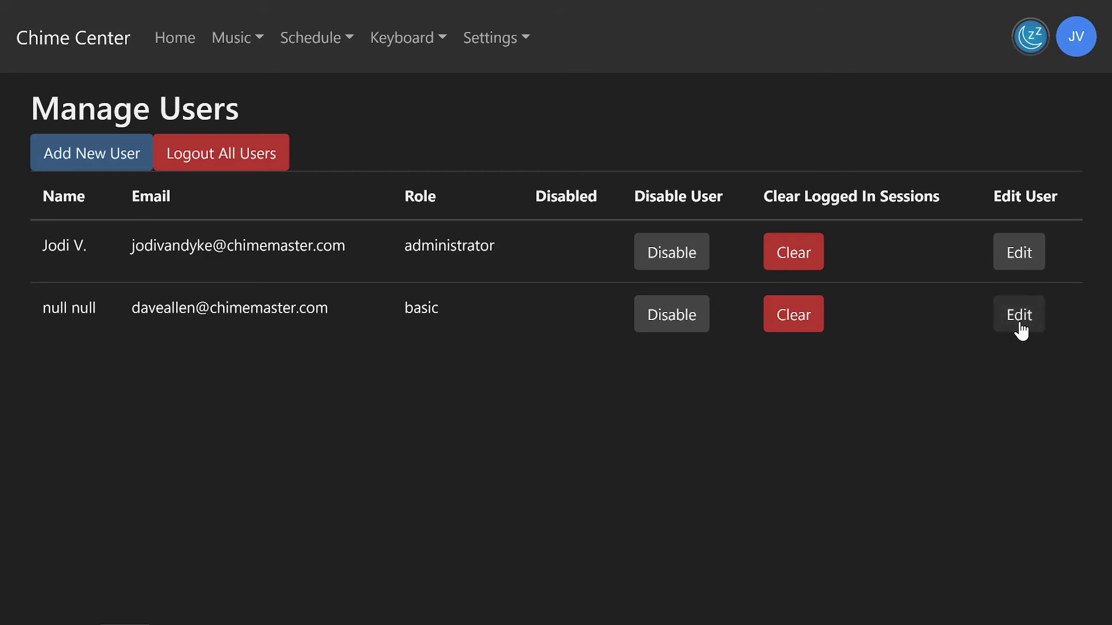
# - Edit the second user row and choose User Home Menu
pyautogui.click(509, 46)
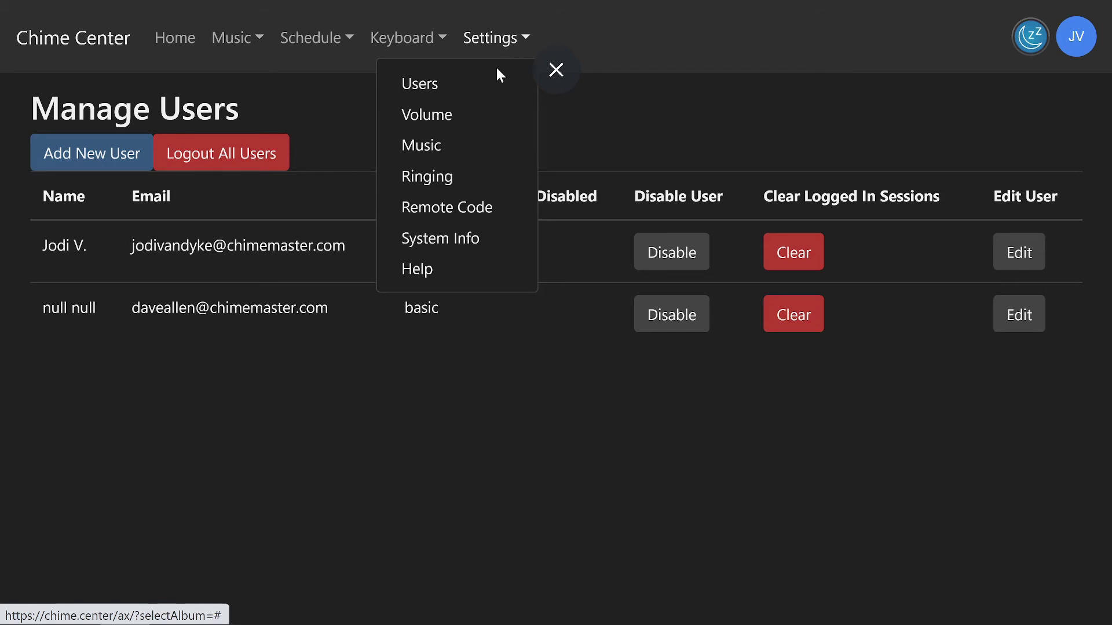
pyautogui.click(574, 102)
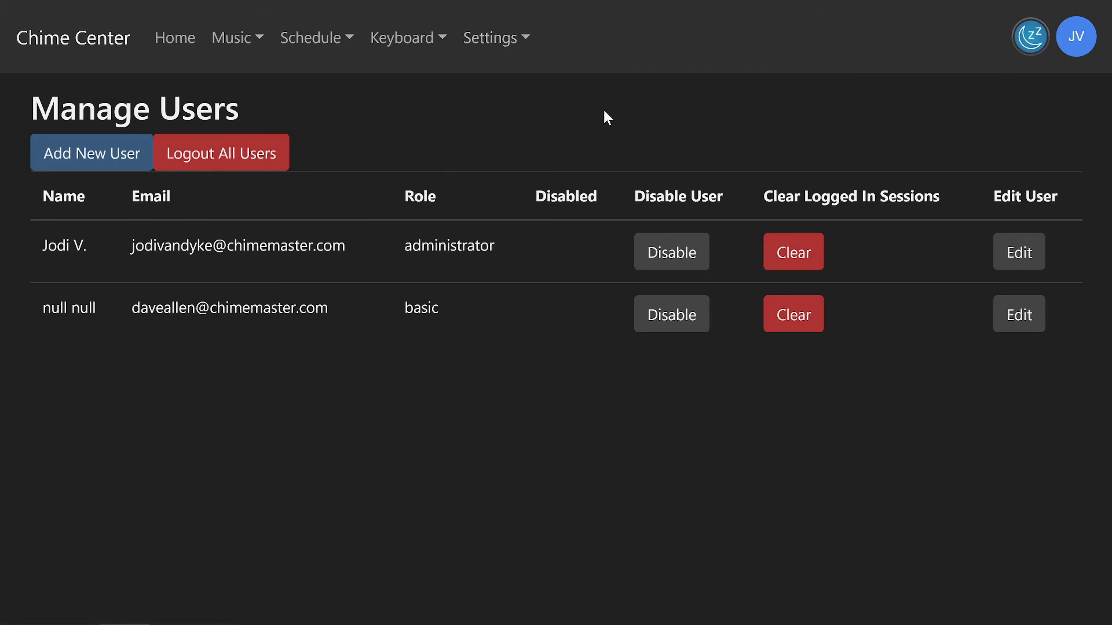
pyautogui.click(1039, 324)
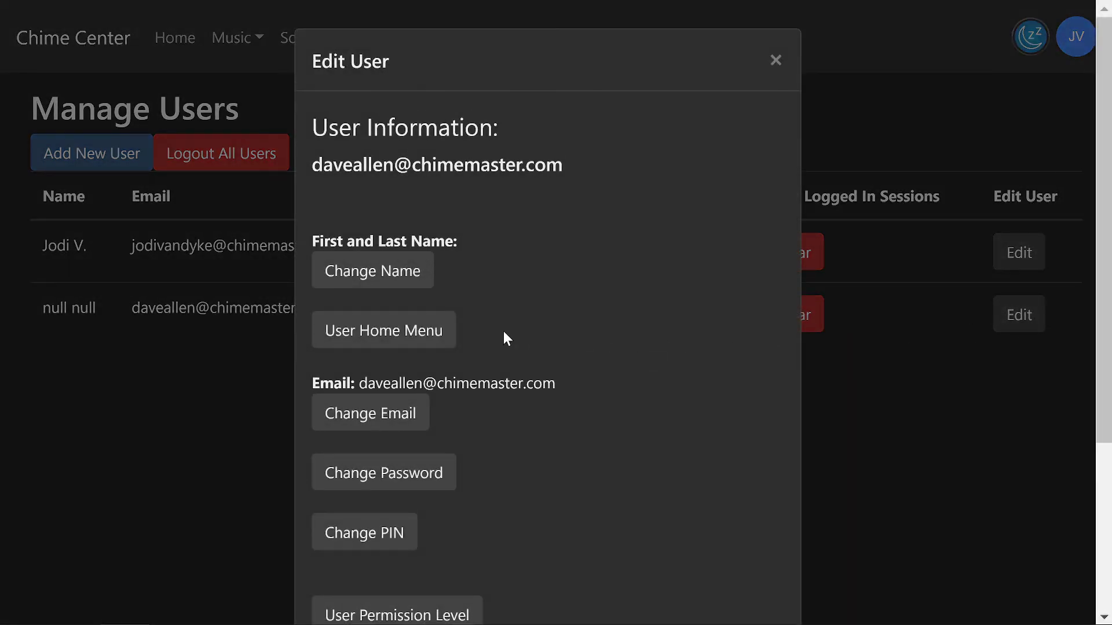
pyautogui.click(443, 332)
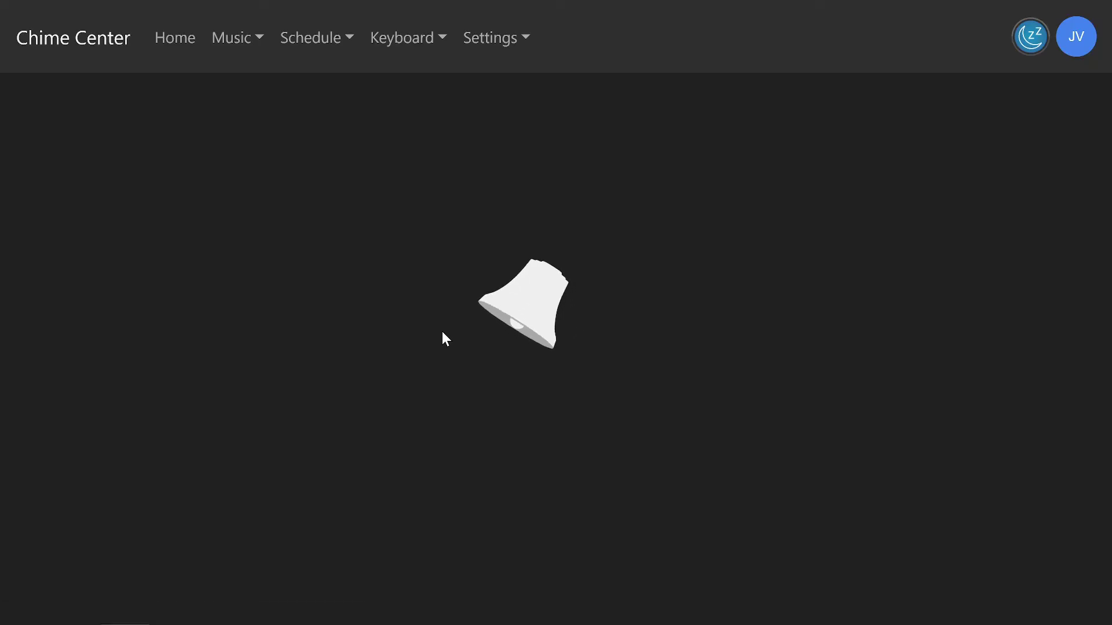